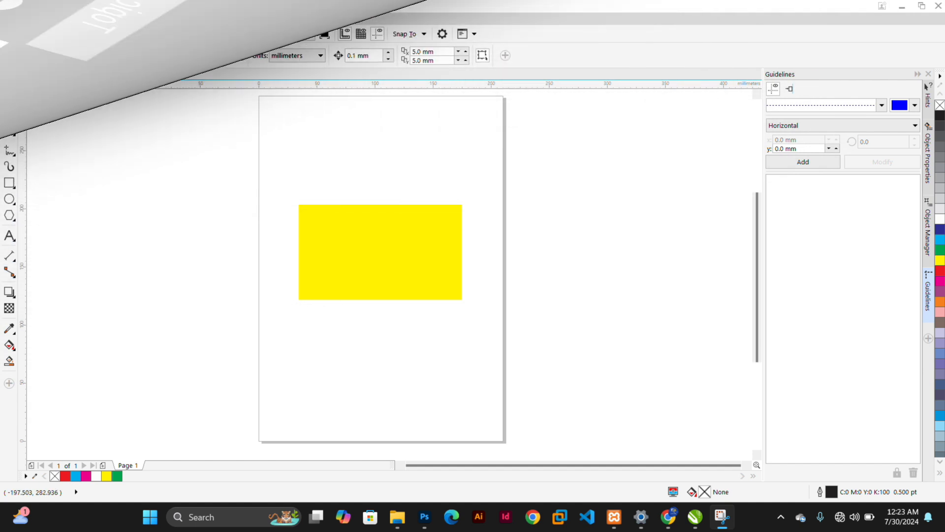
- Round all corners of the yellow rectangle with the Shape tool to a radius of about 41 mm
left_click(9, 96)
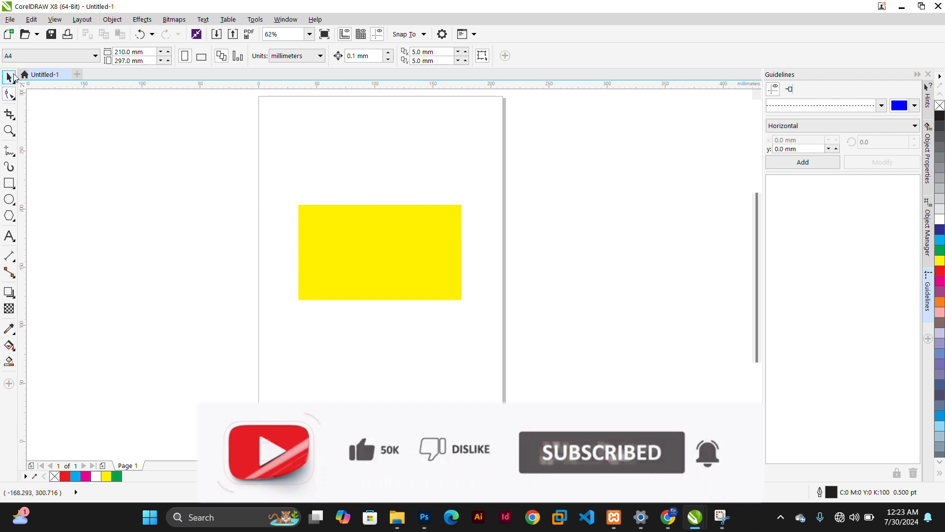
left_click(385, 259)
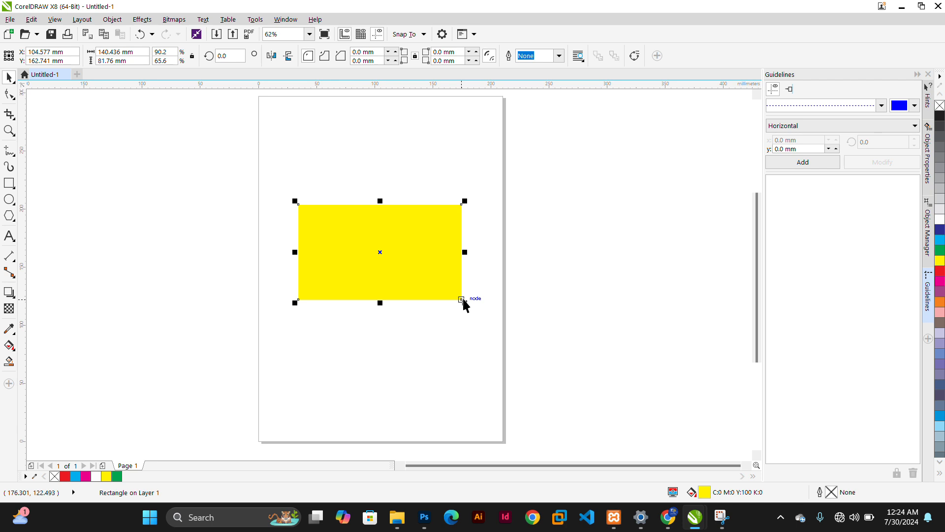
left_click(9, 94)
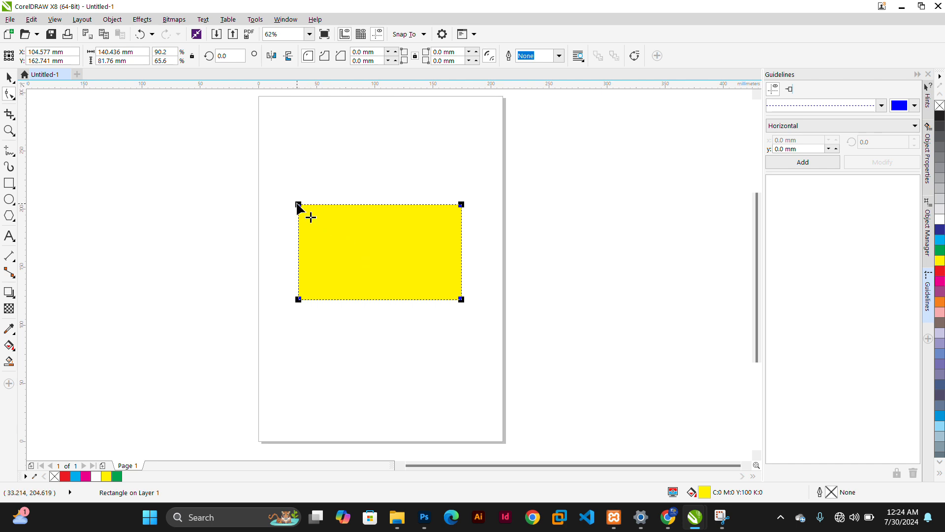
left_click_drag(298, 205, 322, 241)
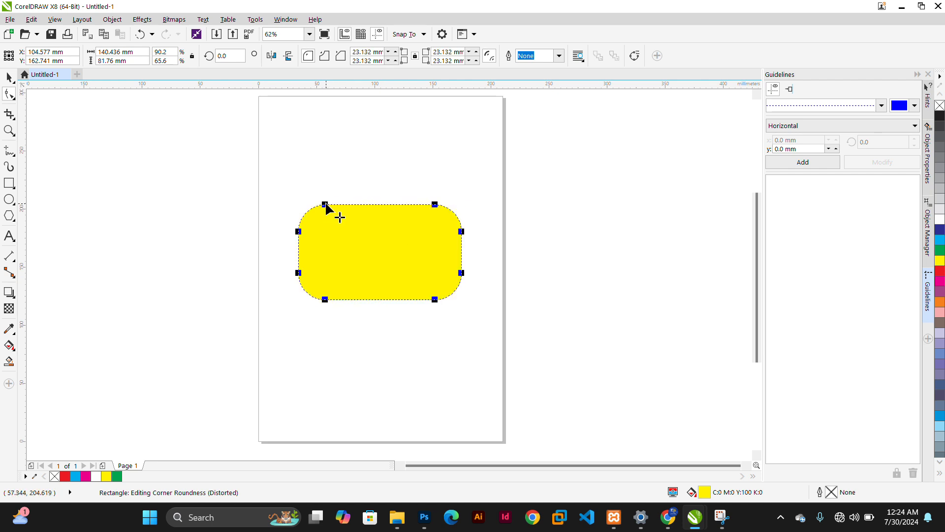
left_click_drag(326, 204, 394, 295)
left_click(7, 80)
left_click(476, 274)
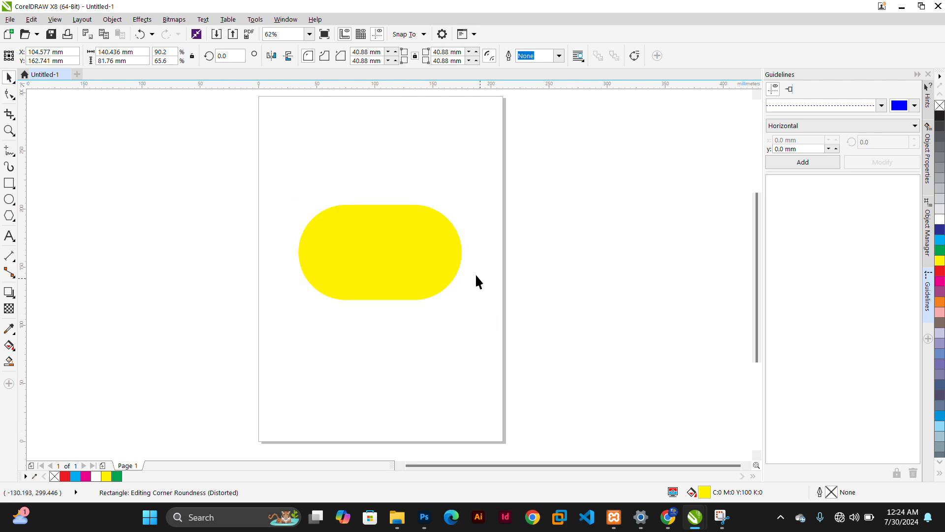
- Move the rounded yellow shape up the page and reduce its height to about 30 mm
left_click_drag(381, 245, 390, 208)
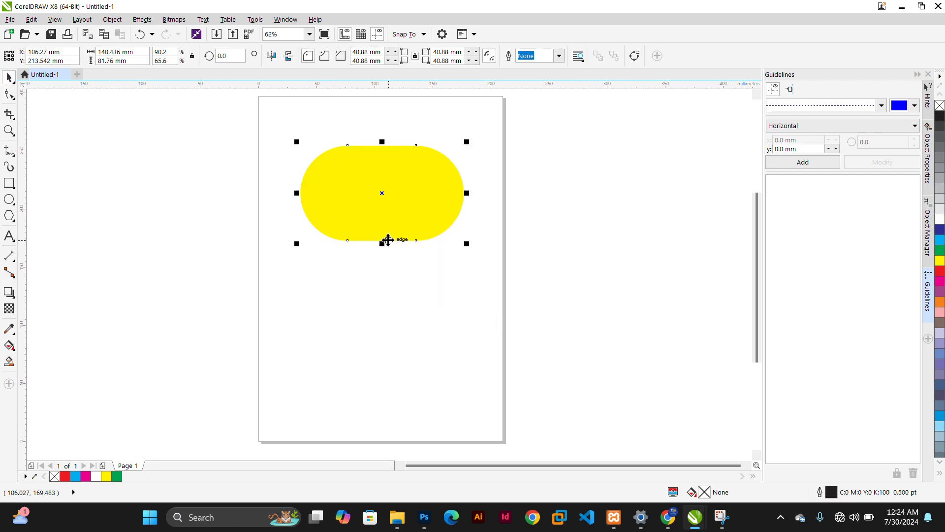
left_click_drag(382, 241, 380, 181)
left_click(378, 196)
left_click(384, 186)
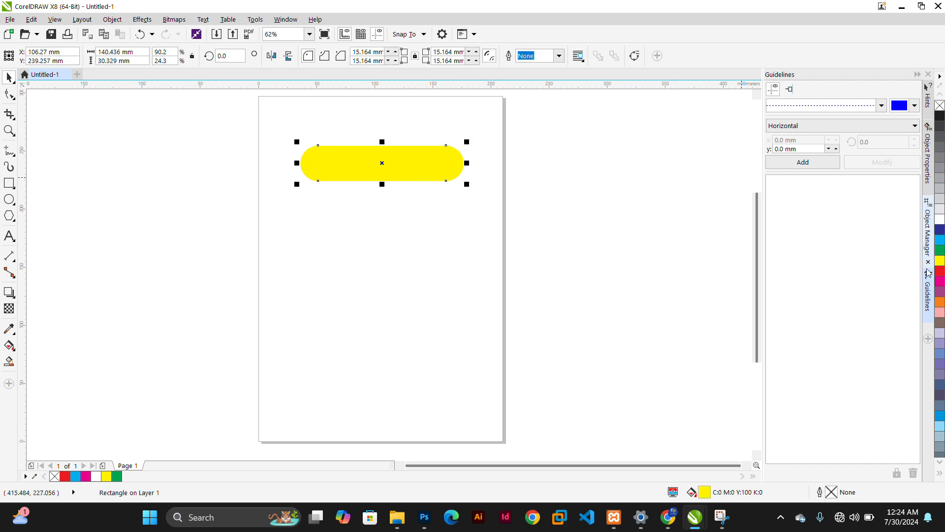
- Fill the rounded shape with green and stretch it downward to about 67 mm high
left_click(940, 249)
left_click(599, 229)
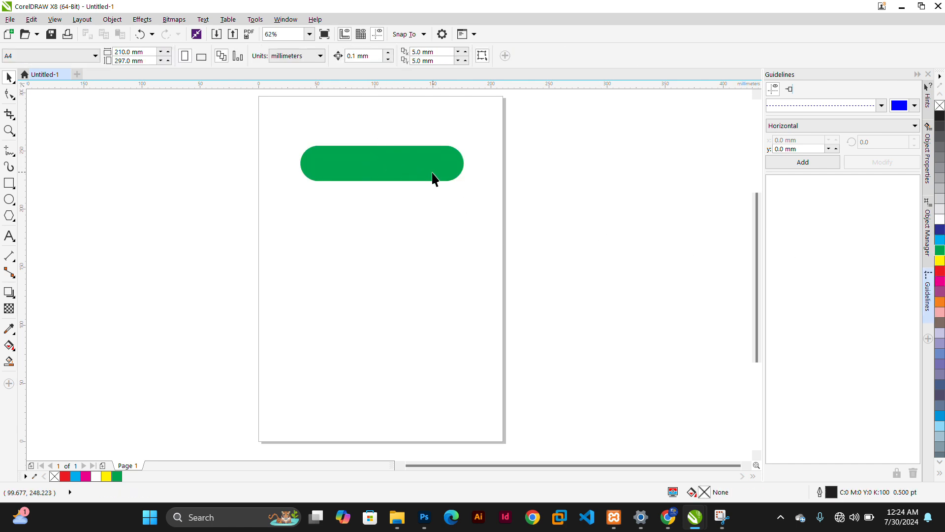
left_click(402, 176)
left_click_drag(387, 192, 384, 229)
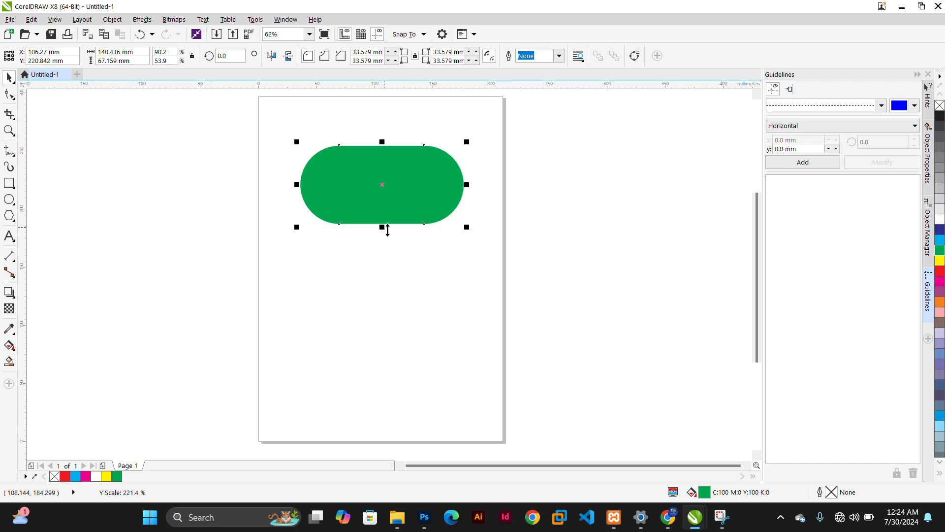
left_click(577, 237)
left_click(374, 205)
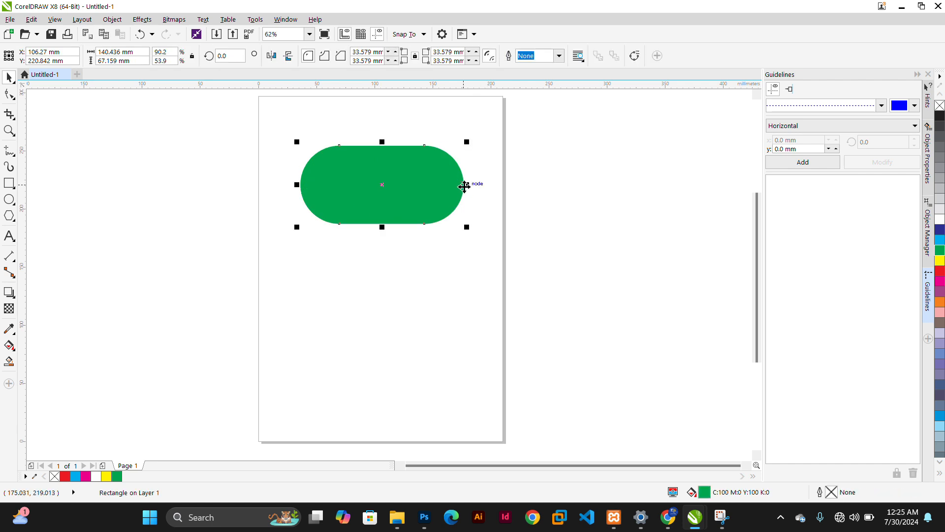
- Resize and reposition the green rounded shape in the page's upper half, ending at about 122 mm wide and 51 mm high
left_click_drag(467, 185, 330, 192)
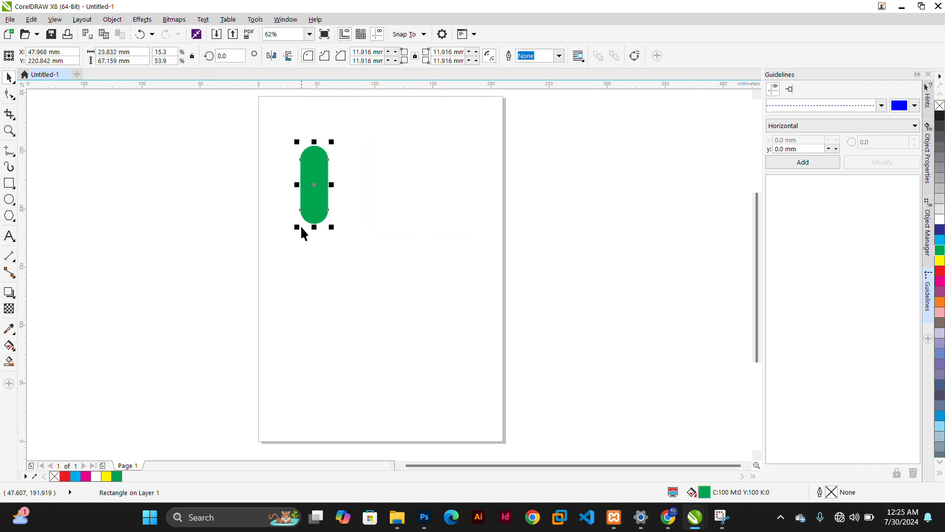
left_click_drag(302, 226, 394, 265)
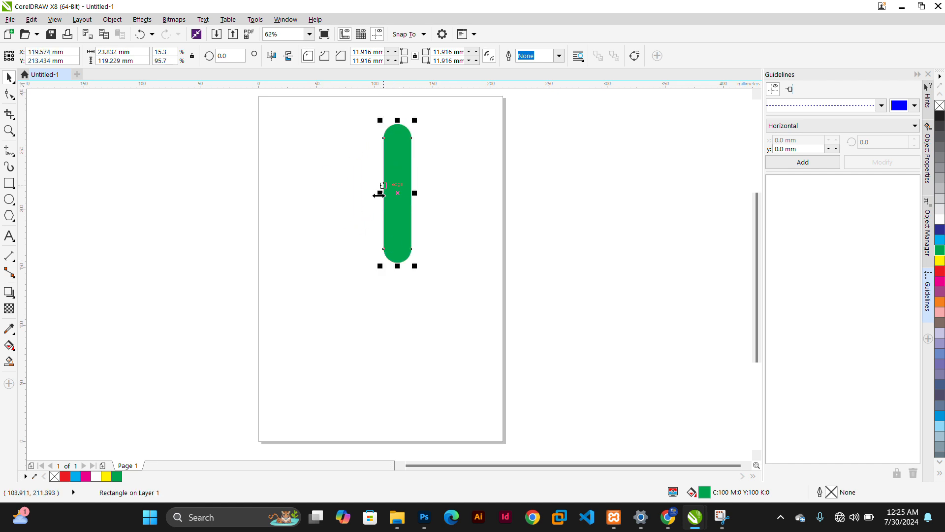
left_click_drag(379, 193, 320, 195)
left_click_drag(415, 194, 468, 193)
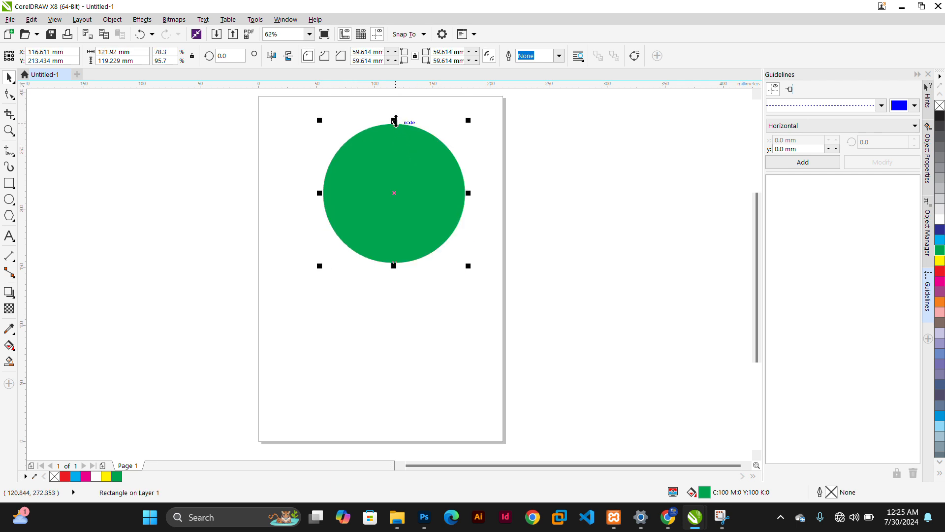
left_click_drag(395, 121, 394, 202)
left_click_drag(386, 247, 415, 195)
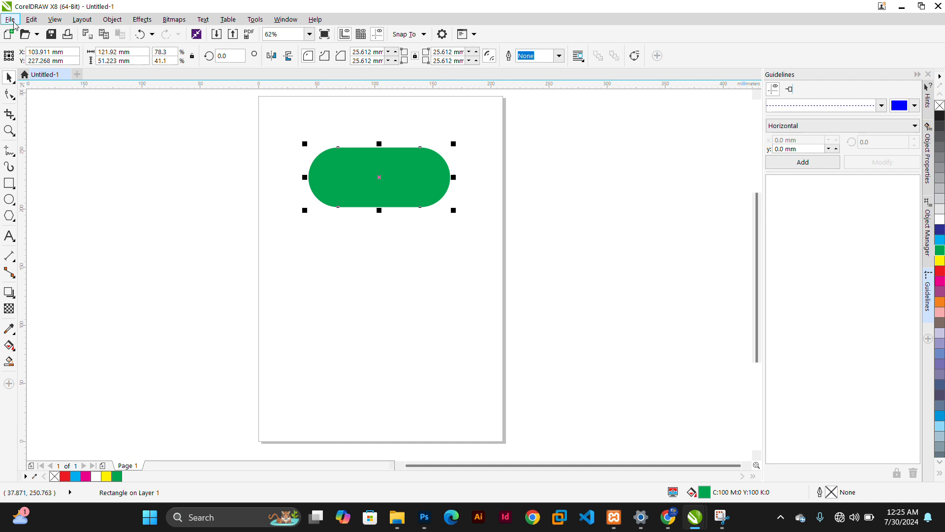
- Square off the green shape's corners to a 0 mm radius and stretch it downward to about 97 mm high
left_click(9, 94)
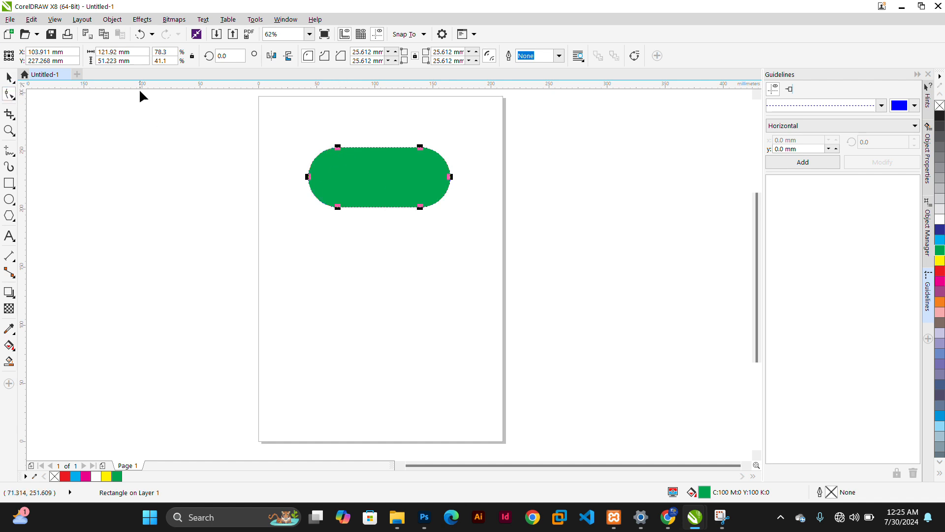
left_click_drag(339, 147, 291, 133)
left_click(9, 77)
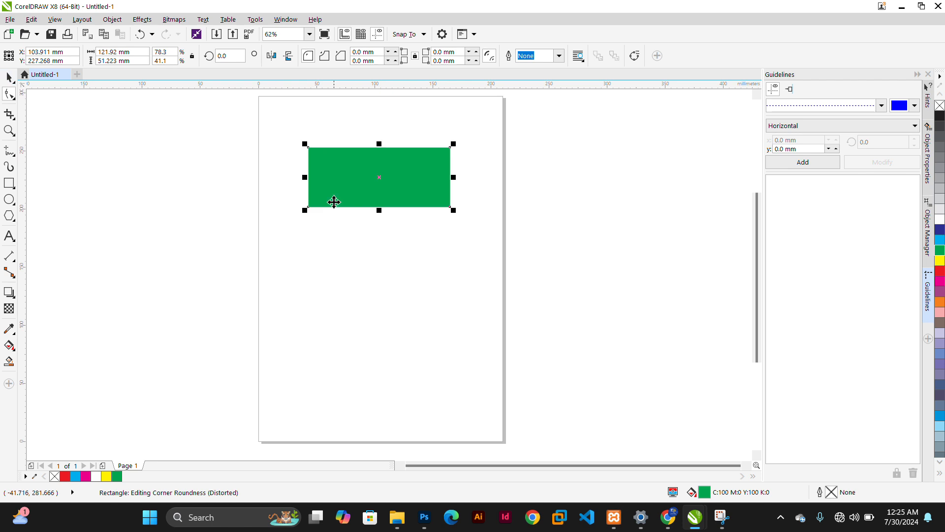
left_click_drag(378, 211, 378, 264)
left_click(382, 319)
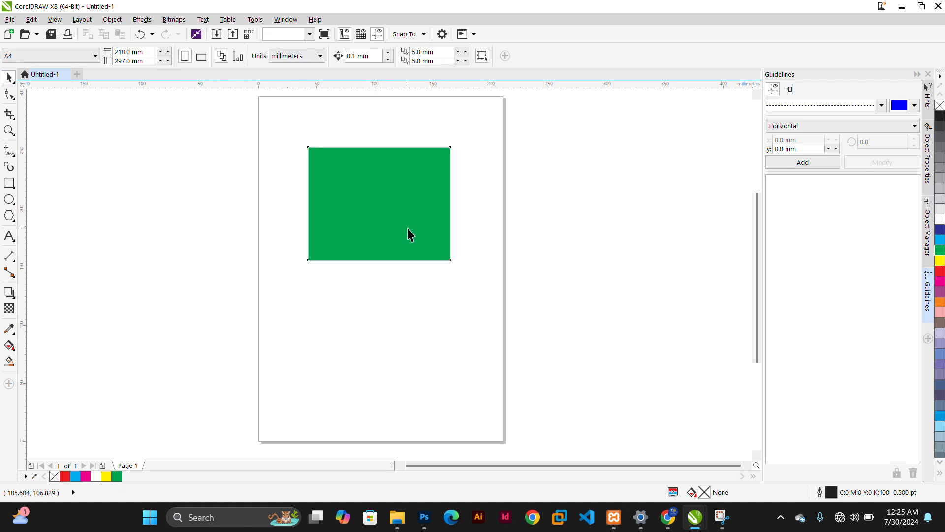
left_click(409, 234)
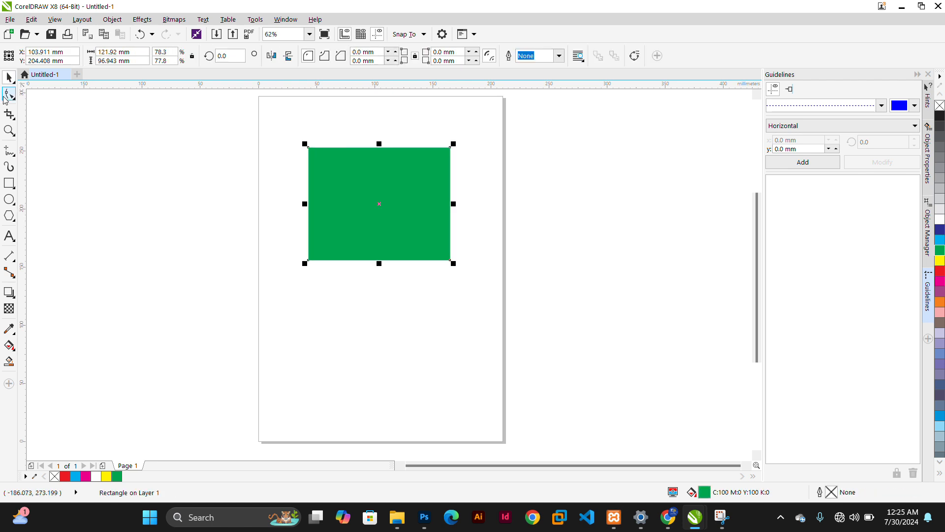
- Convert the green rectangle to curves
left_click(8, 96)
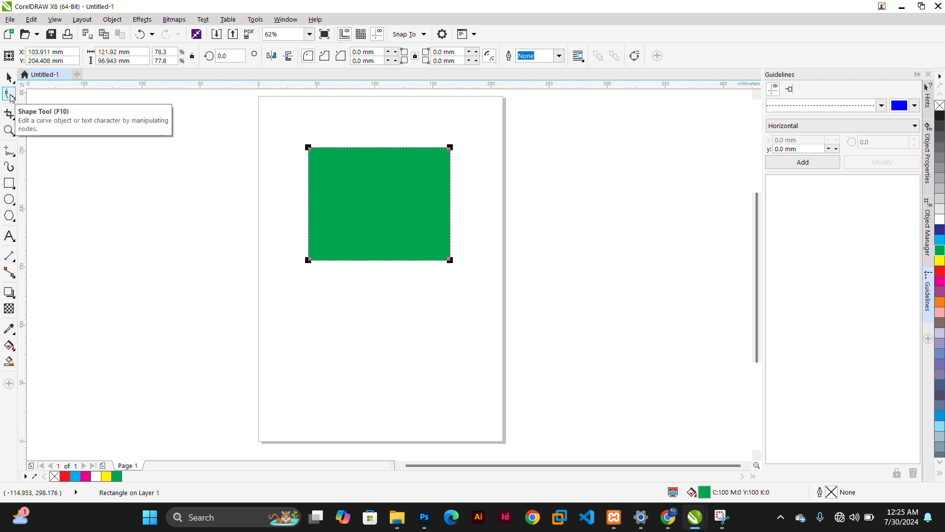
left_click(9, 77)
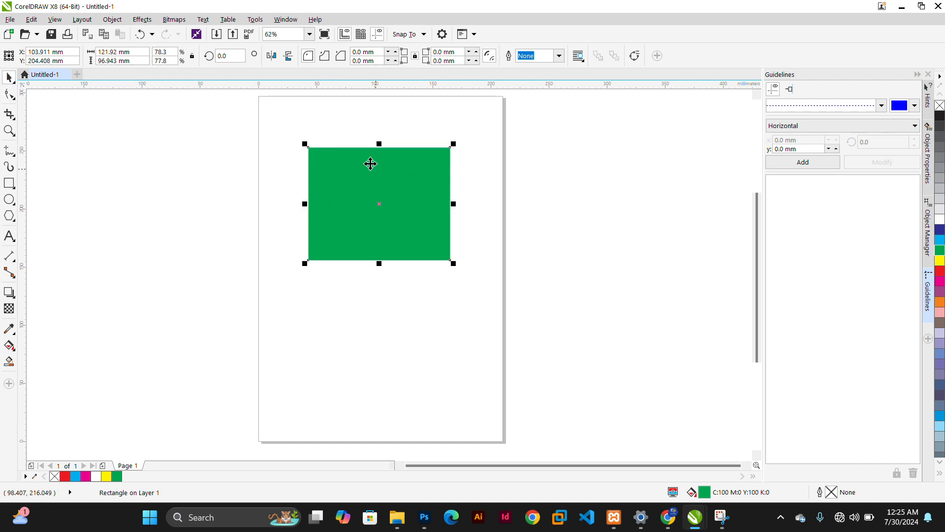
right_click(332, 192)
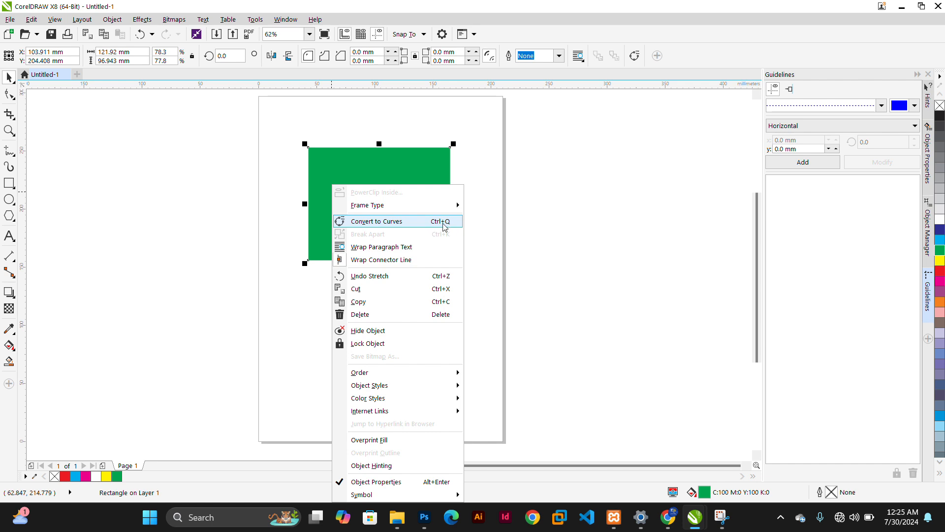
left_click(403, 227)
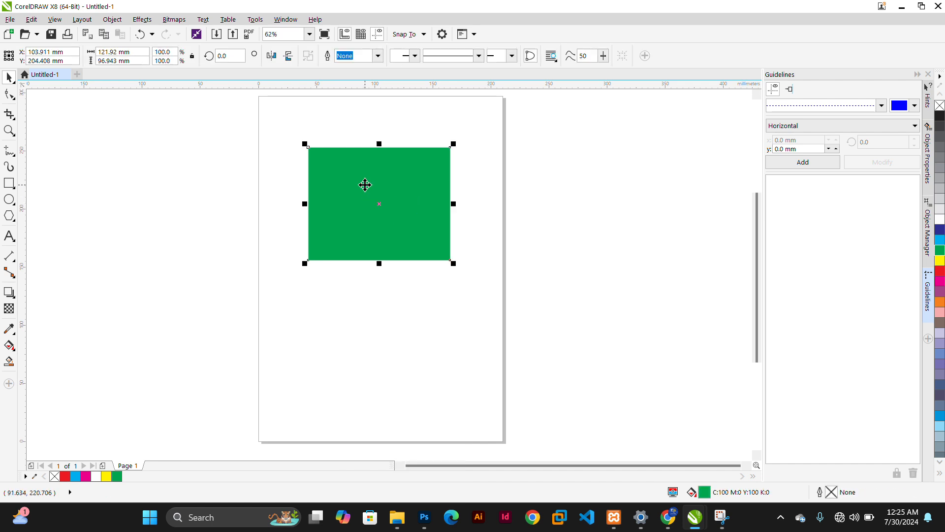
- Reposition the four corner nodes of the green shape to form an arrowhead pointing to the page's upper right
left_click(9, 95)
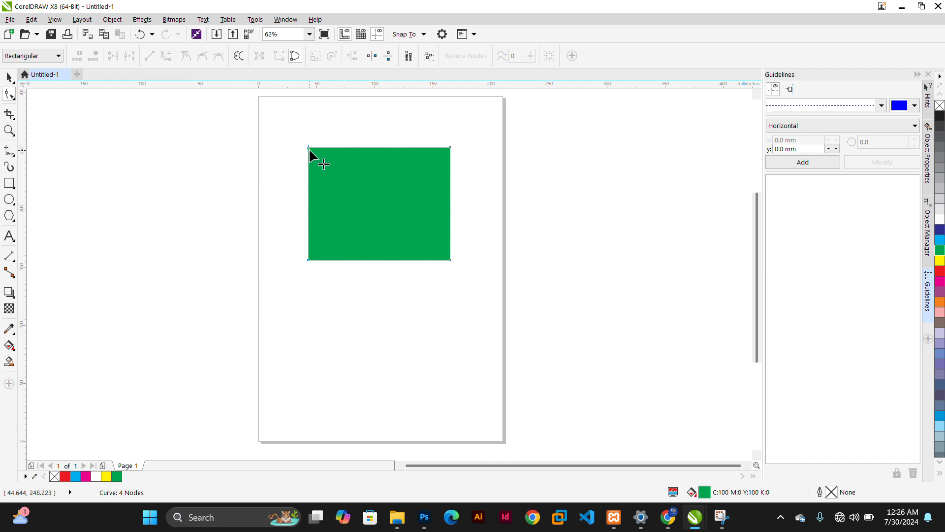
left_click_drag(308, 147, 264, 182)
left_click_drag(450, 147, 527, 136)
left_click_drag(452, 260, 413, 319)
left_click_drag(308, 261, 420, 207)
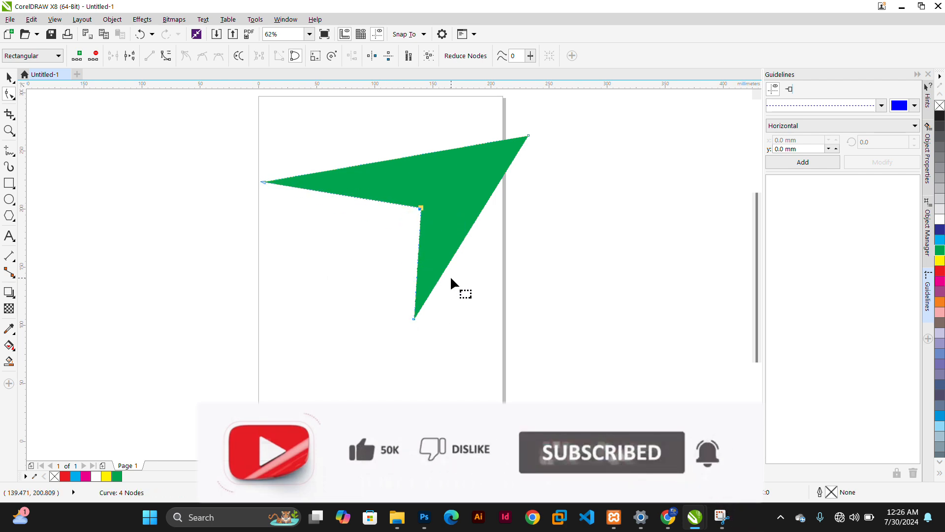
left_click(452, 332)
left_click_drag(528, 134, 478, 136)
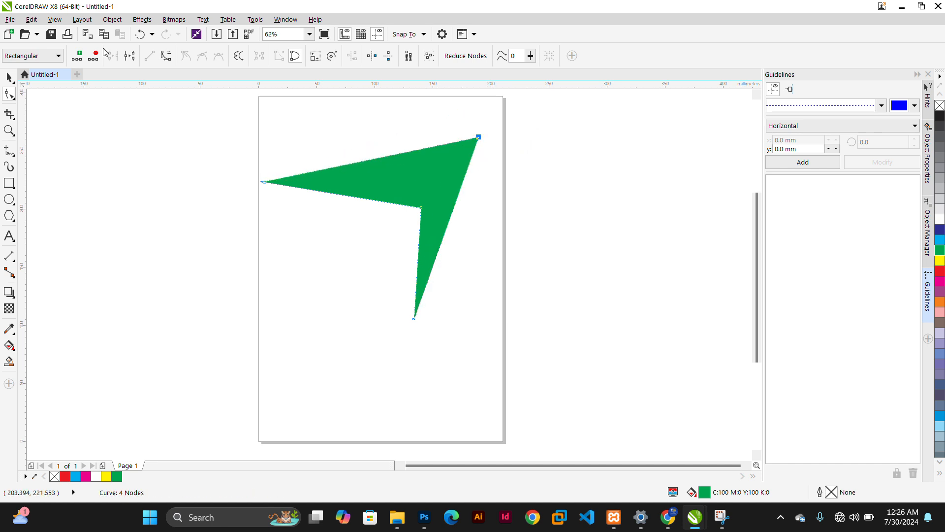
- Convert the arrowhead's lower-left edge to a curve and bend it upward near the inner corner
left_click(263, 182)
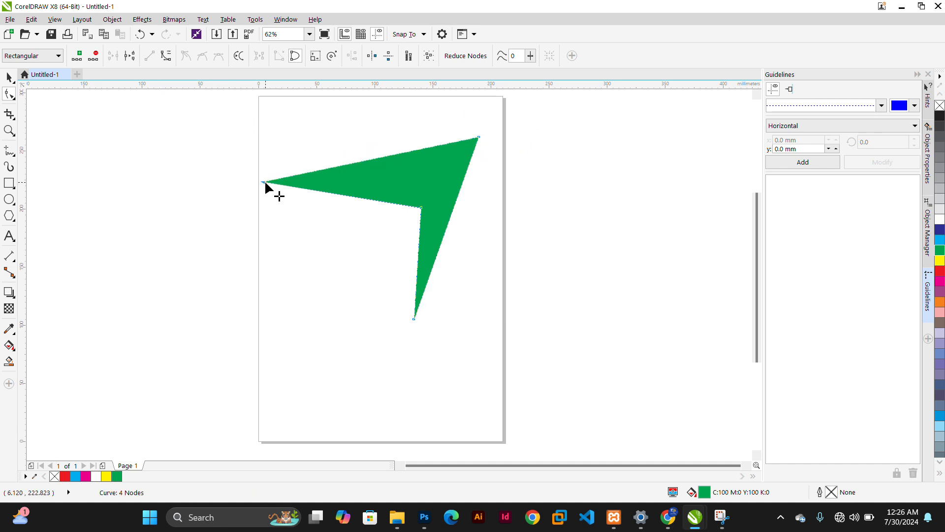
left_click(166, 57)
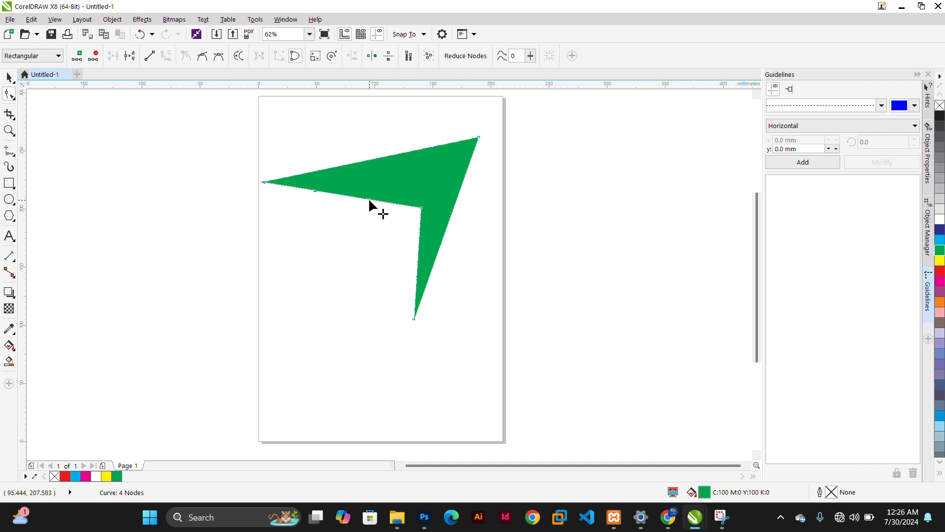
left_click_drag(369, 199, 397, 178)
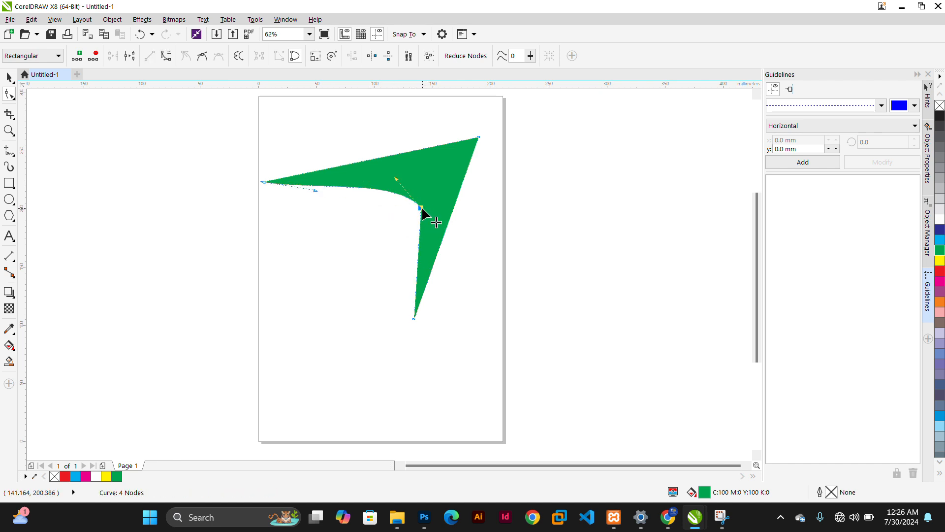
- Curve the shape's right edge outward into a wide bulge extending past the page's right side
left_click(414, 319)
left_click_drag(456, 195, 481, 262)
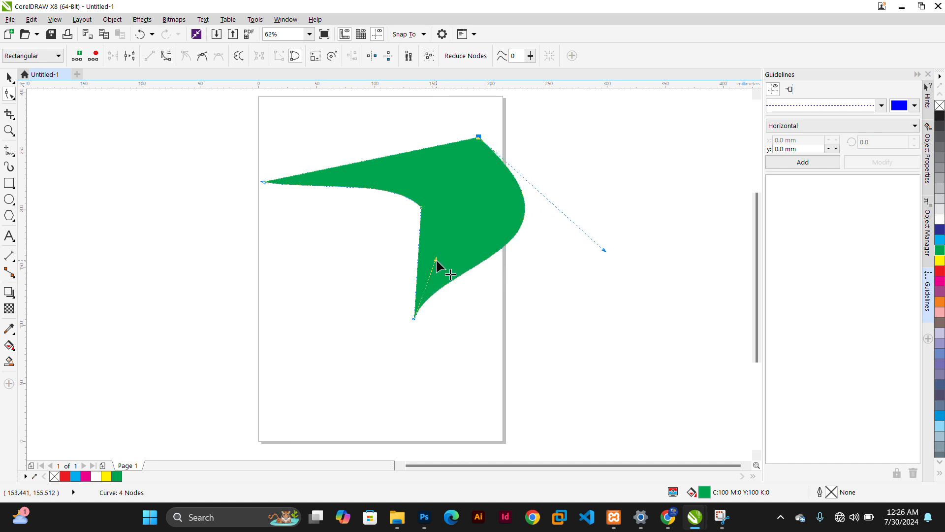
left_click_drag(437, 259, 592, 359)
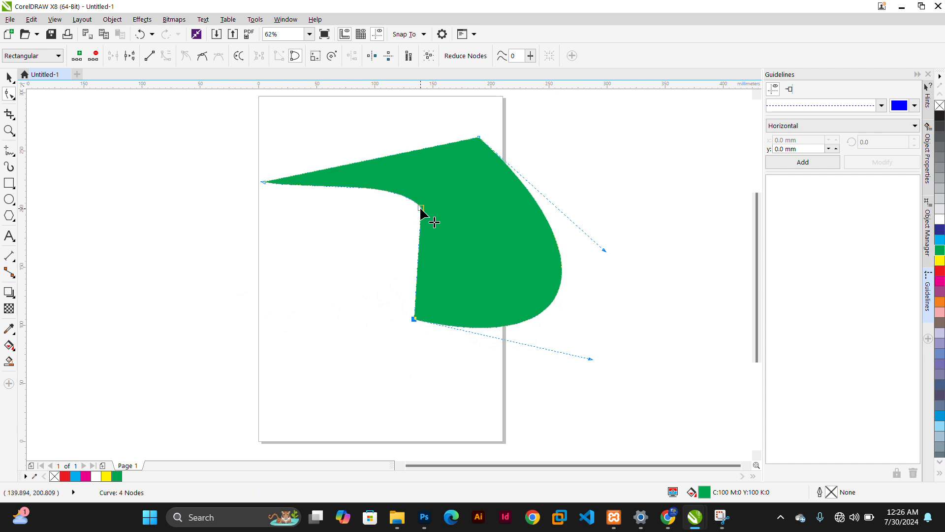
- Move the inner corner node down and to the right, and reshape the long inner curve with its handle
left_click_drag(421, 209, 523, 260)
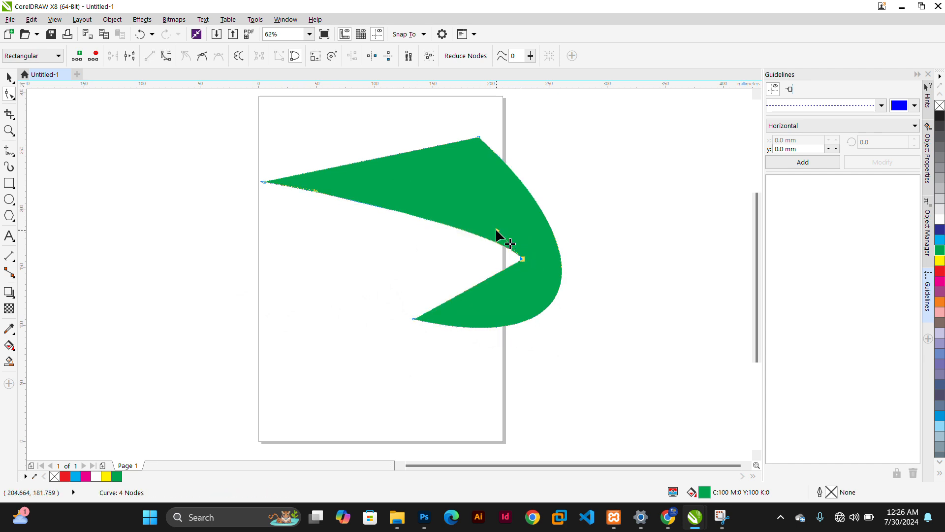
left_click_drag(495, 229, 440, 174)
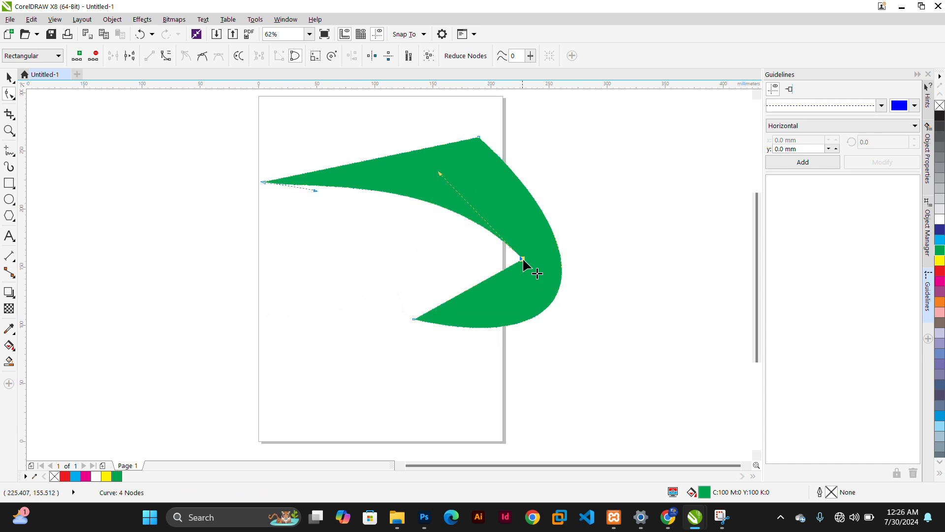
left_click_drag(523, 258, 494, 251)
- Bend the short inner edge between the inner corner and the lower tip into a curve
left_click(414, 319)
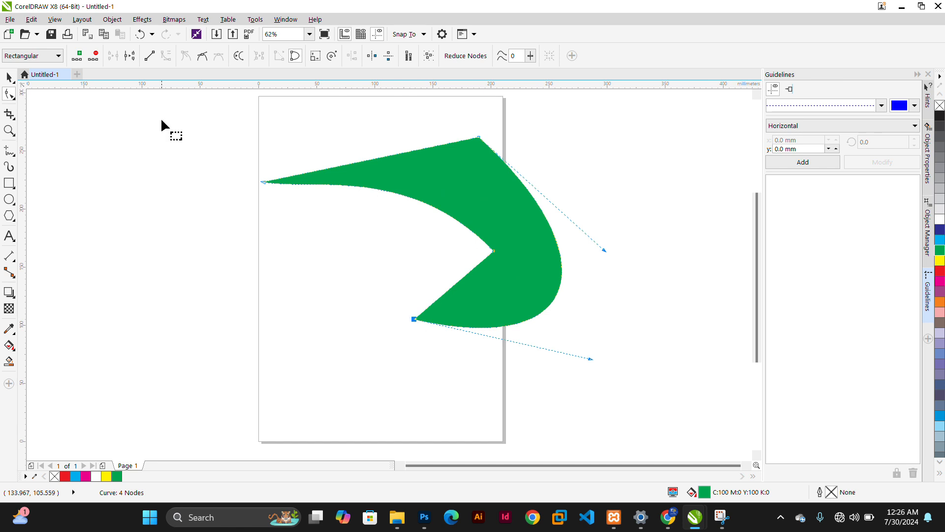
left_click(493, 250)
left_click_drag(470, 275, 459, 294)
left_click(493, 251)
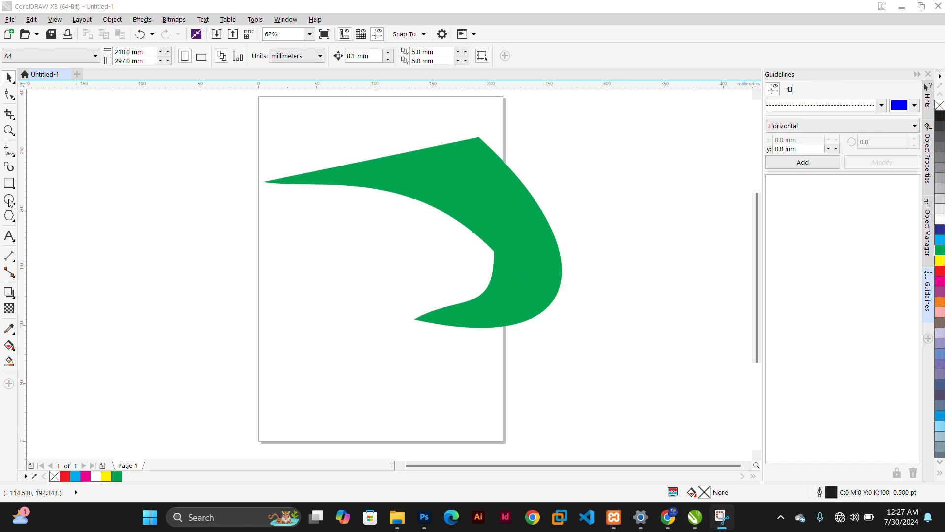
- Add the artistic text "a" in the empty area left of the page
left_click(9, 238)
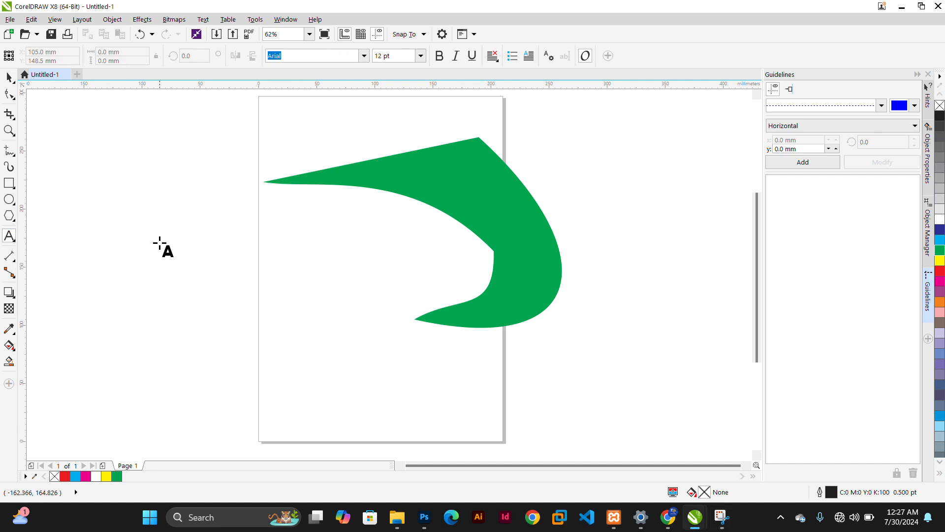
left_click_drag(141, 247, 141, 247)
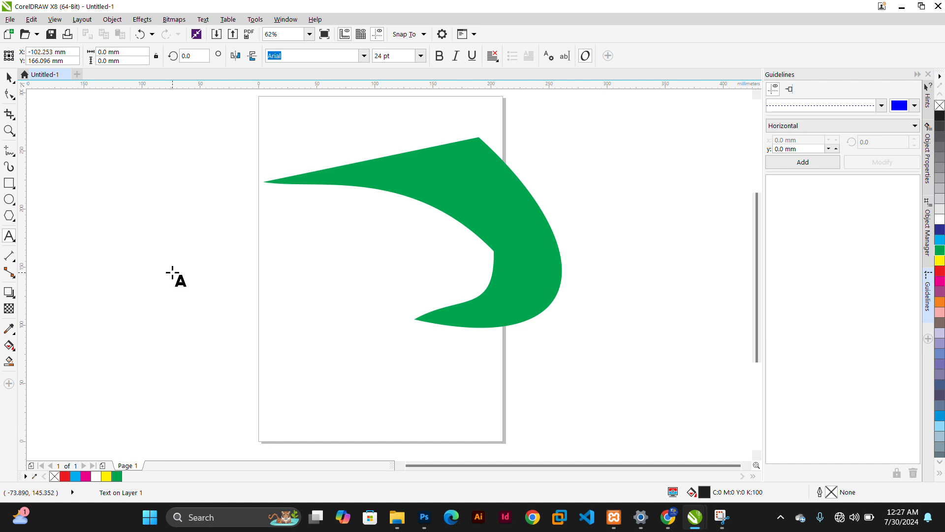
type("a")
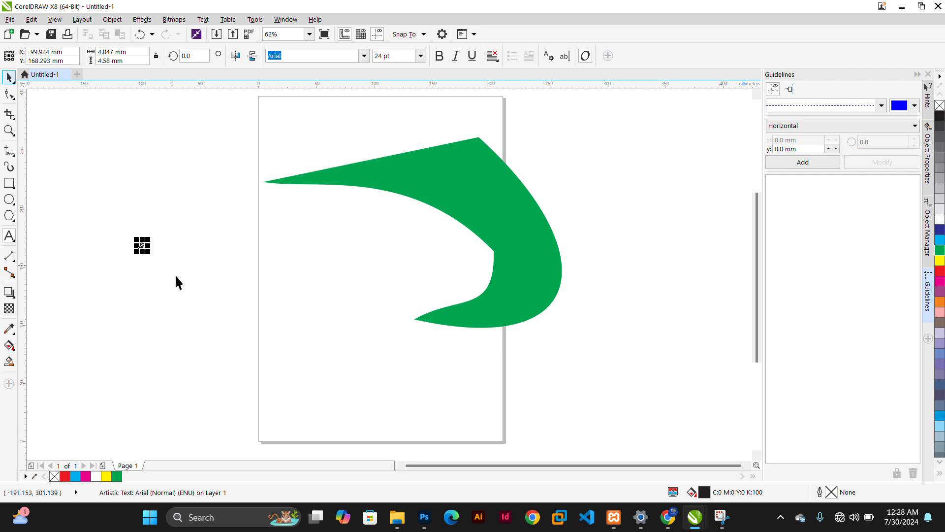
- Enlarge the letter "a" proportionally to about 97 × 110 mm
left_click_drag(149, 253, 186, 232)
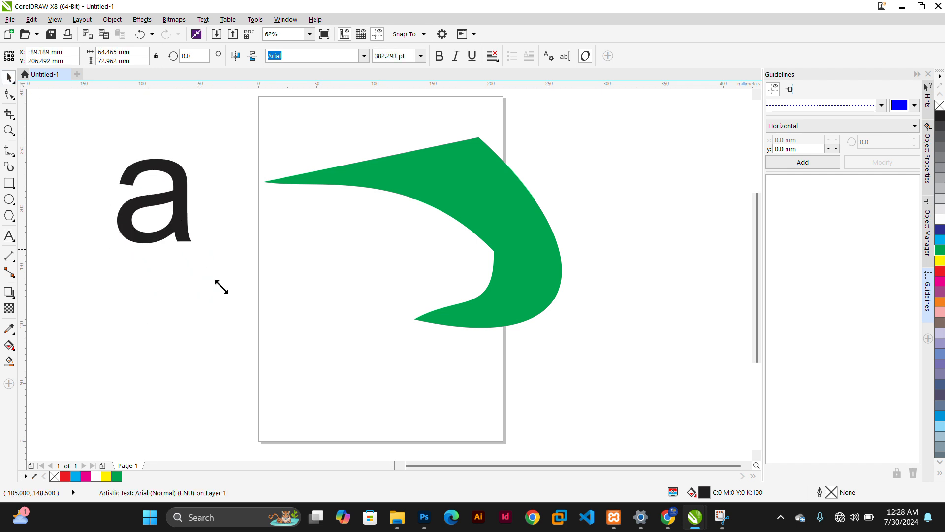
left_click_drag(221, 286, 233, 291)
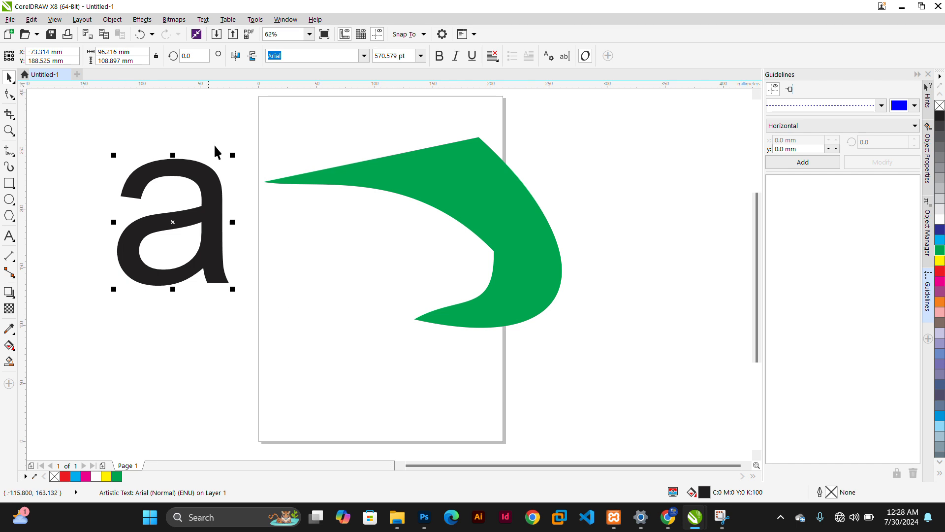
mouse_move(232, 155)
left_mouse_down()
mouse_move(266, 135)
mouse_move(232, 148)
left_mouse_up()
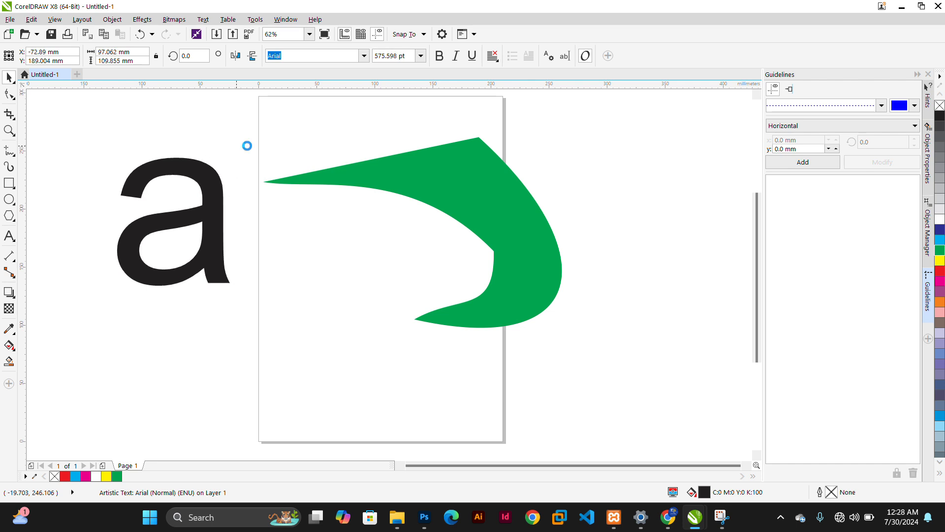
- Convert the enlarged letter "a" to curves
left_click(243, 158)
left_click(232, 158)
left_click(253, 151)
left_click(225, 183)
right_click(208, 190)
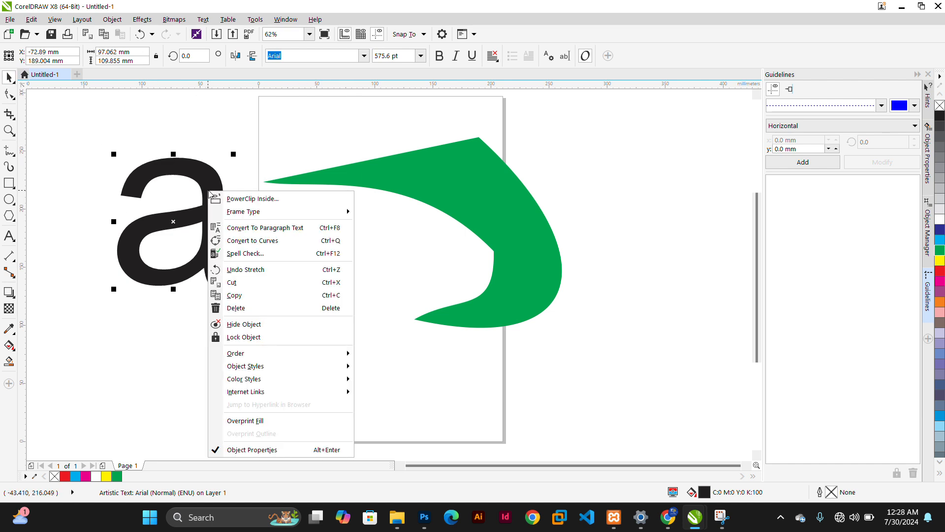
left_click(245, 241)
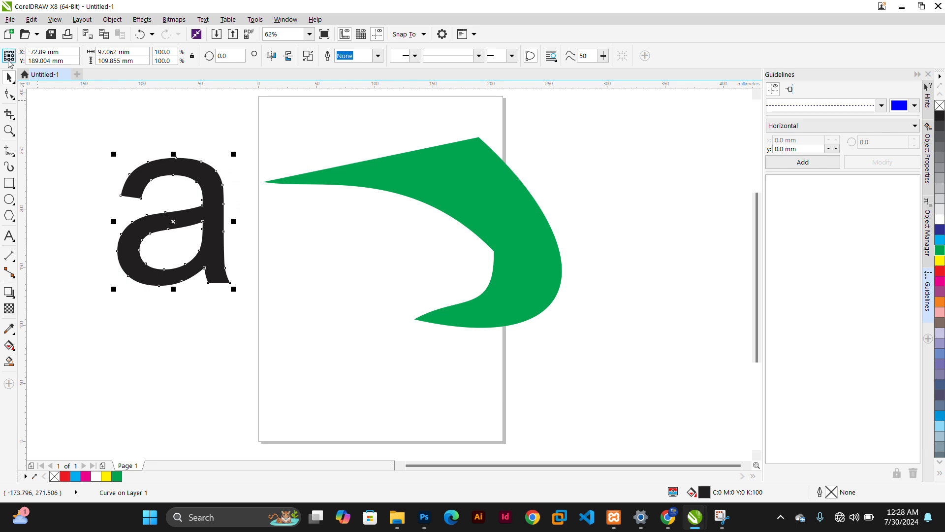
- Delete the two bottom corner nodes of the letter's stem and bend its lower edge upward into a notch
left_click(9, 93)
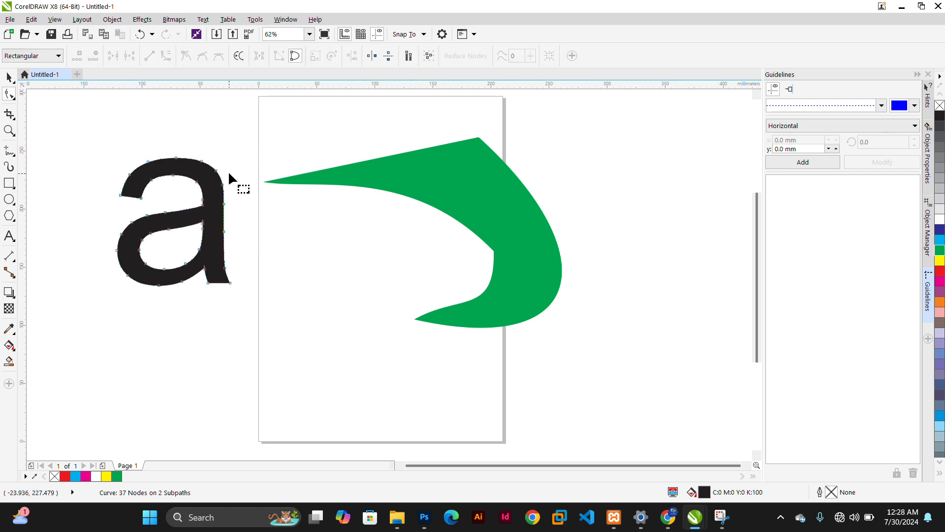
double_click(230, 283)
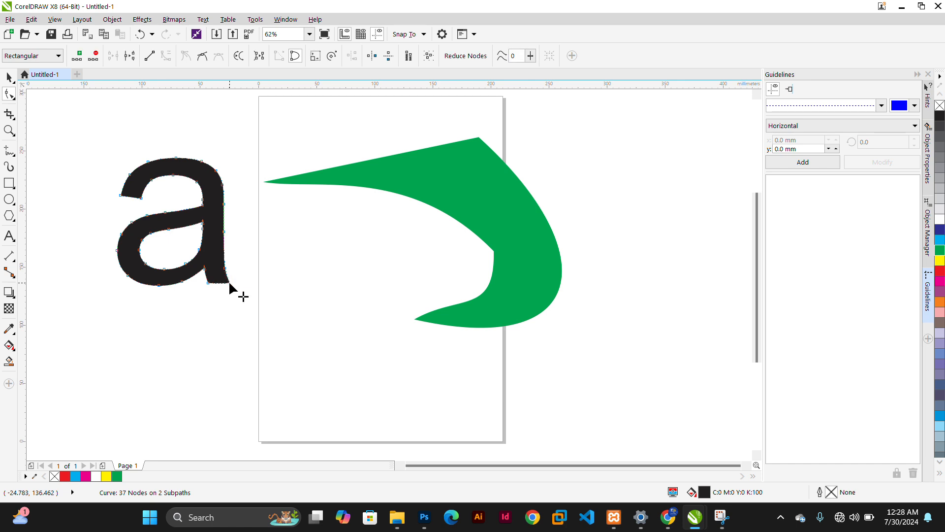
double_click(209, 284)
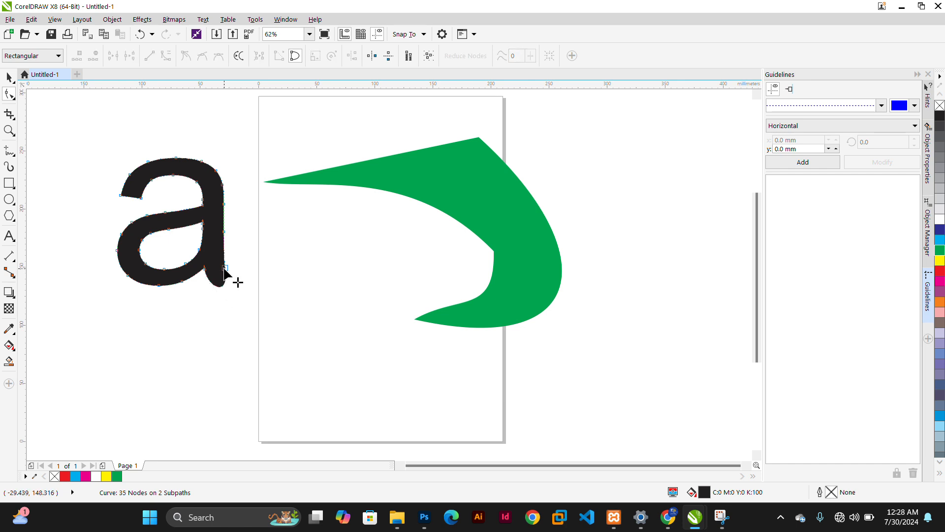
left_click(220, 287)
left_click_drag(229, 295, 212, 256)
left_click(228, 239)
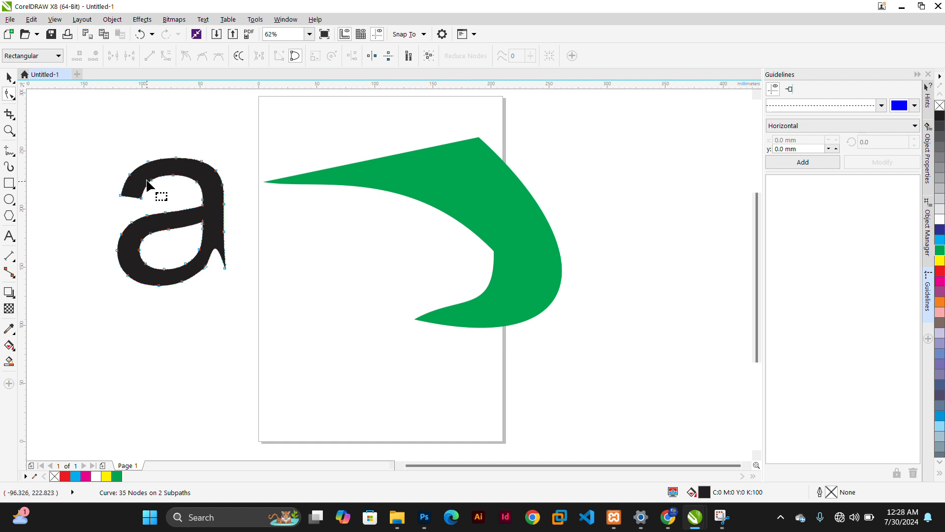
- Pull the inner node of the letter's upper hook down and to the right, and delete the hook's inner corner node
left_click_drag(150, 178, 180, 197)
double_click(143, 197)
left_click(9, 77)
left_click(228, 334)
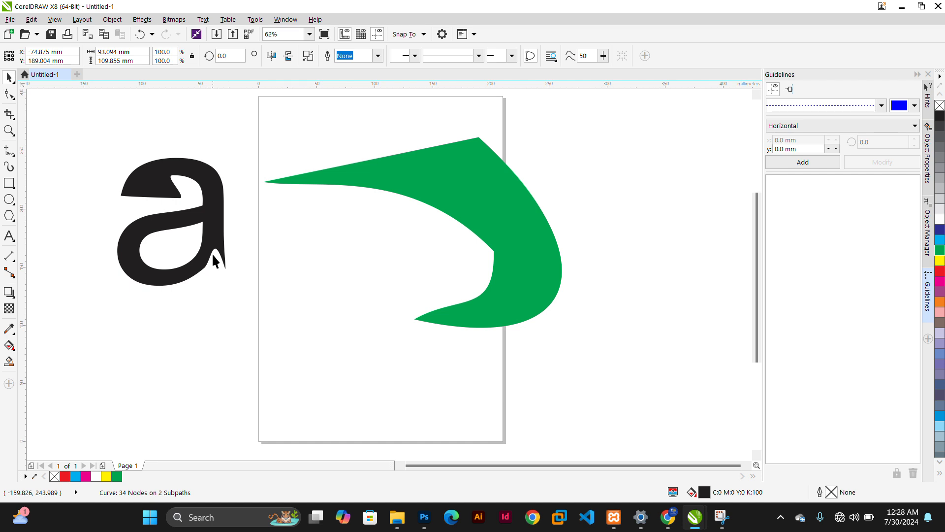
- Move the reshaped letter up and to the right so it overlaps the page's left edge and the green shape's tip
left_click(216, 237)
left_click(226, 292)
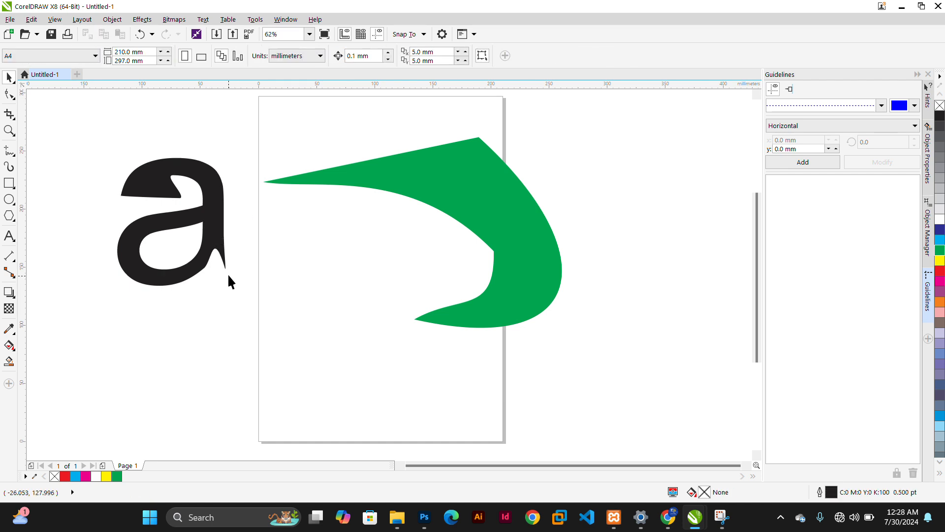
left_click(212, 237)
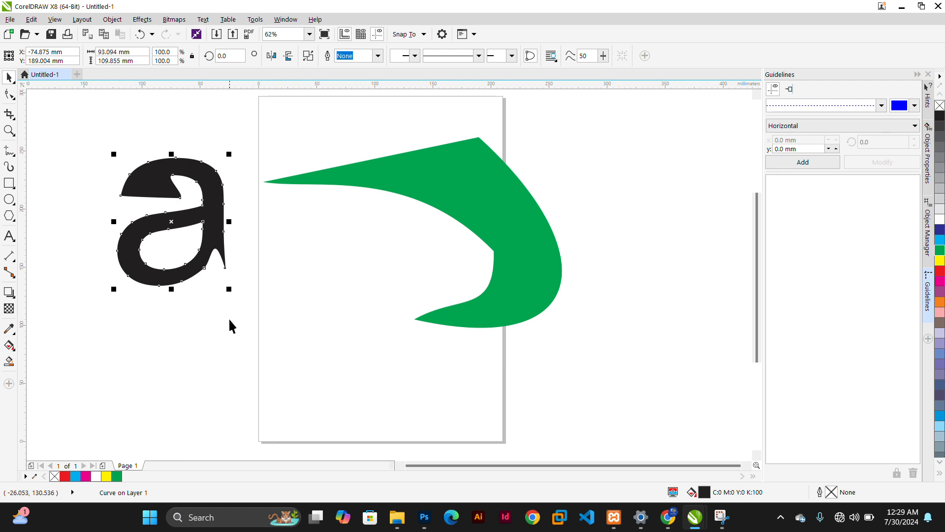
left_click_drag(78, 153, 274, 332)
left_click(144, 126)
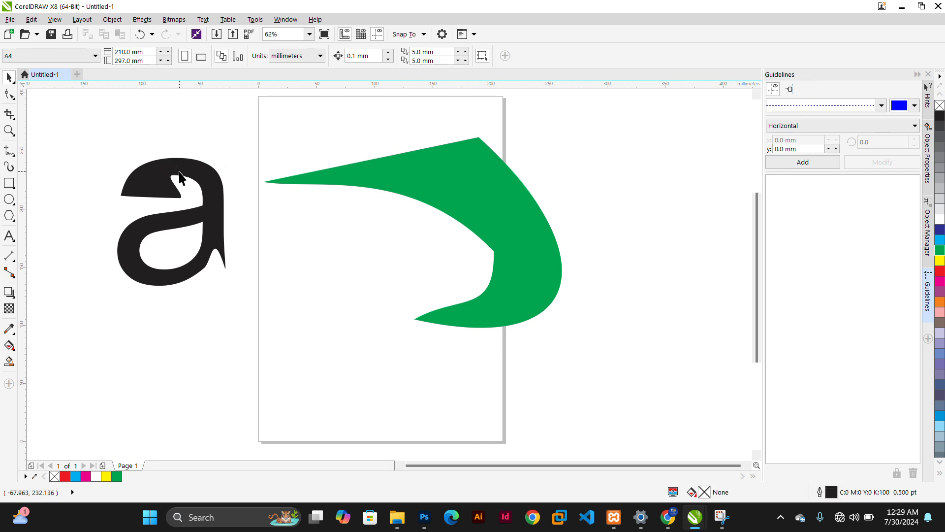
left_click_drag(188, 174, 293, 132)
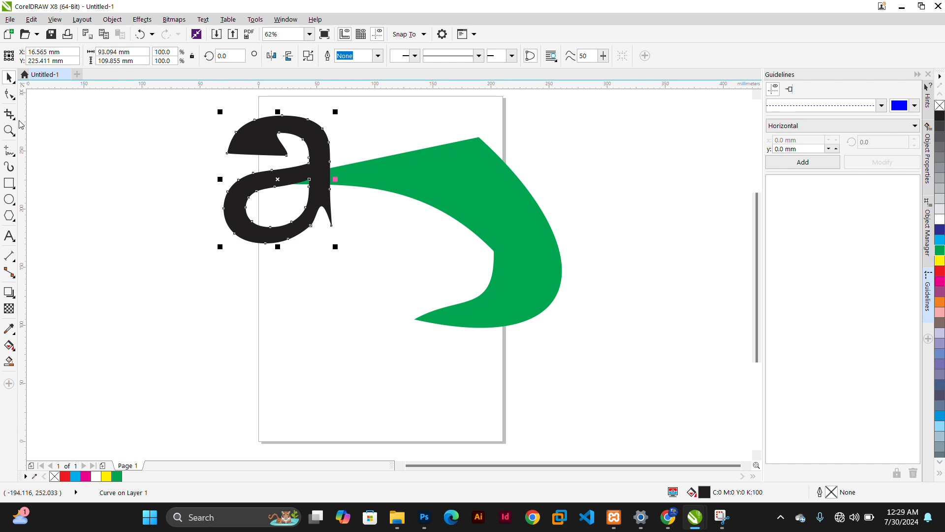
- Draw a straight vertical line about 114 mm long to the left of the letter
left_click(10, 151)
left_click(139, 149)
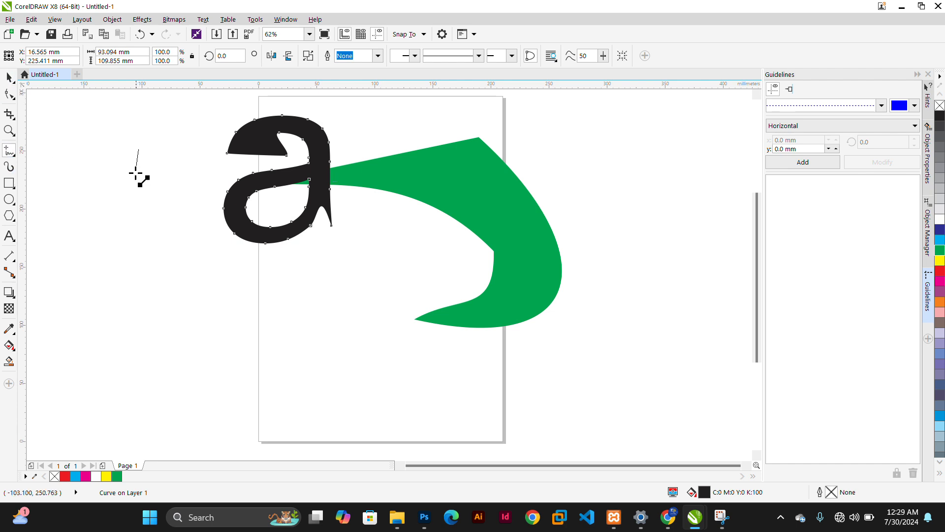
left_click(139, 282)
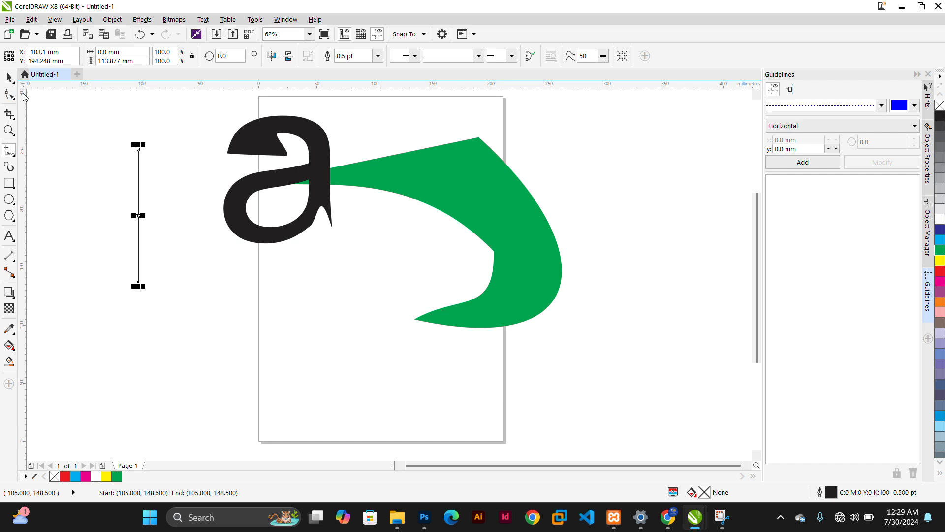
- Convert the vertical line to a curve and bend it into an S shape about 19 mm wide using its handles
left_click(11, 95)
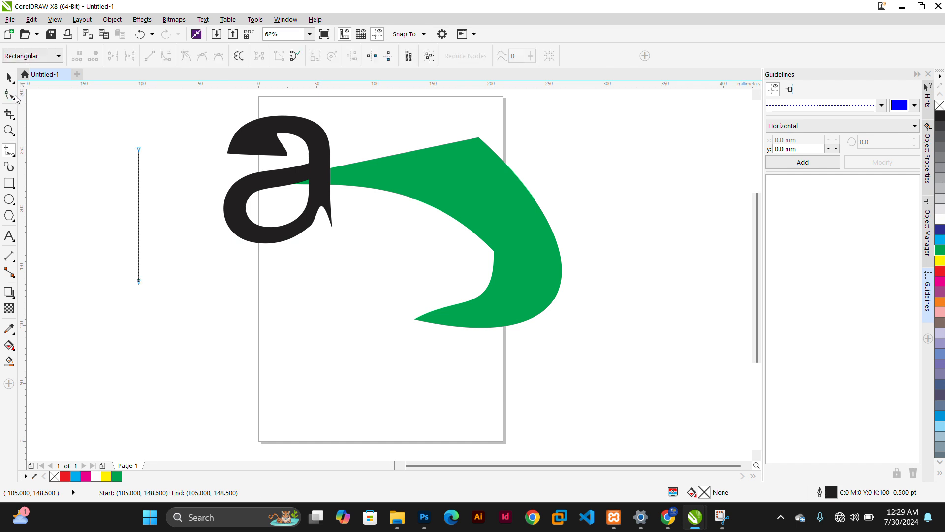
left_click(138, 280)
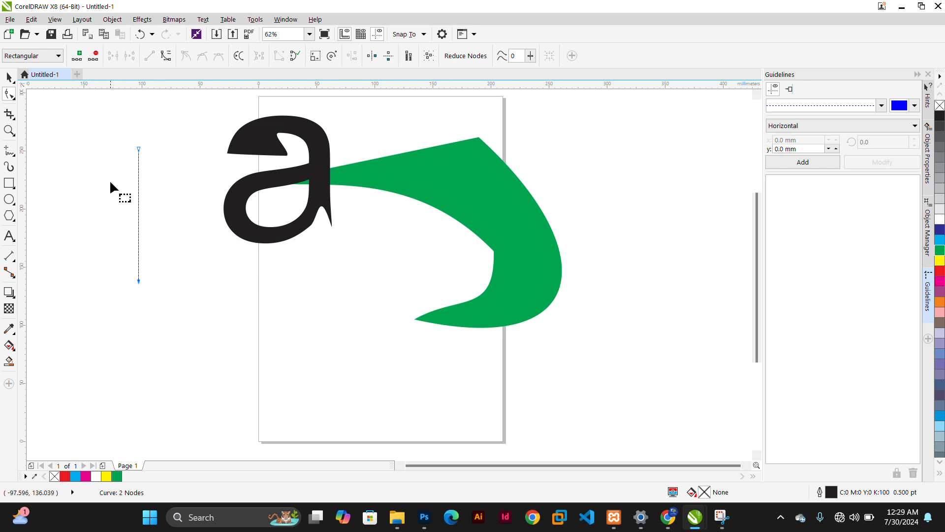
left_click(168, 58)
left_click_drag(139, 193, 203, 247)
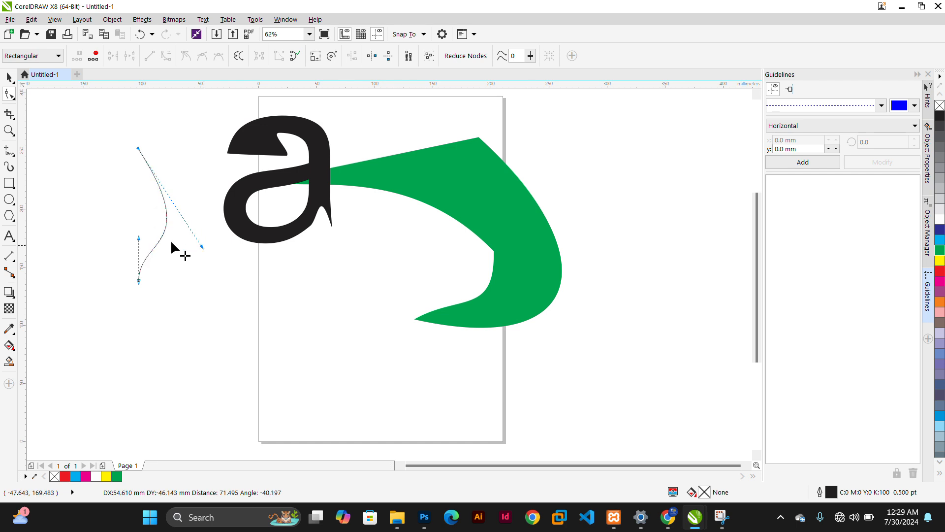
left_click_drag(138, 238, 105, 212)
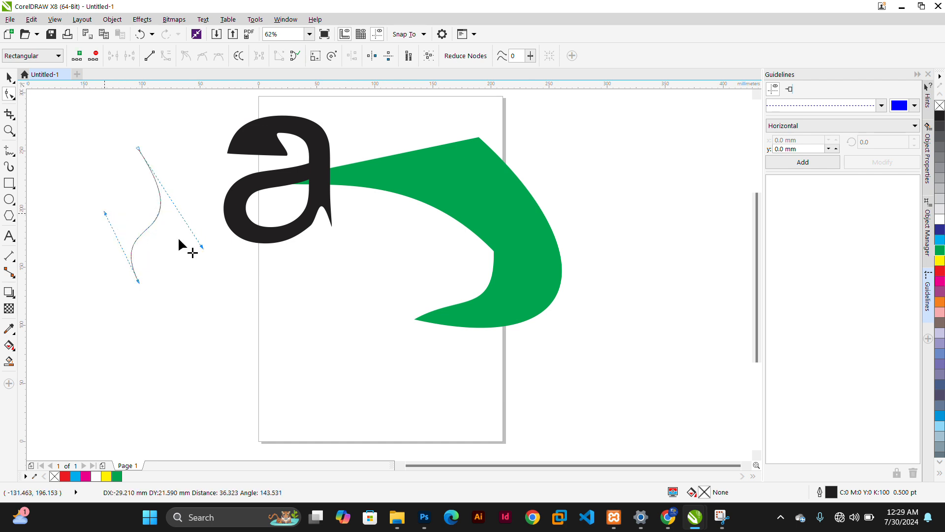
left_click_drag(201, 245, 179, 228)
left_click(8, 74)
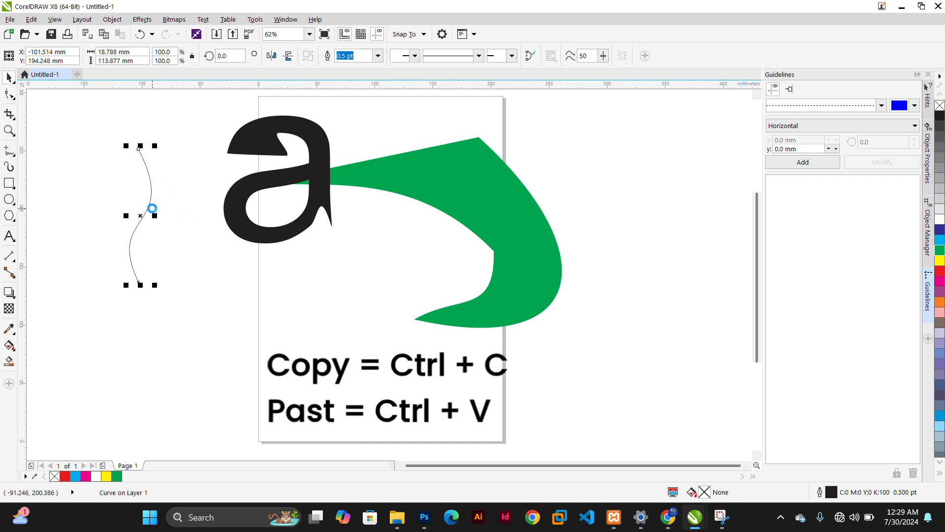
- Duplicate the S-curve in place and reshape the copy with its handles to form a wavy blade outline between shared endpoints
key("ctrl+c")
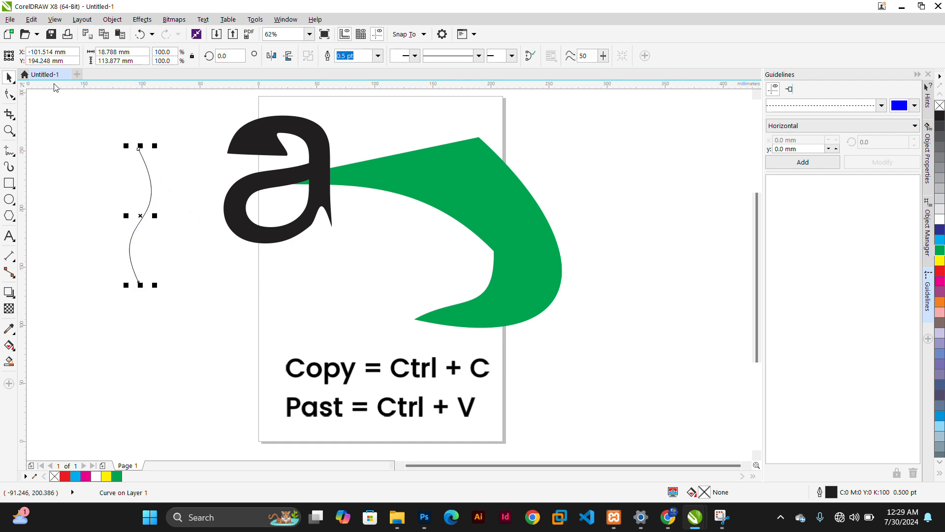
left_click(9, 94)
left_click(137, 145)
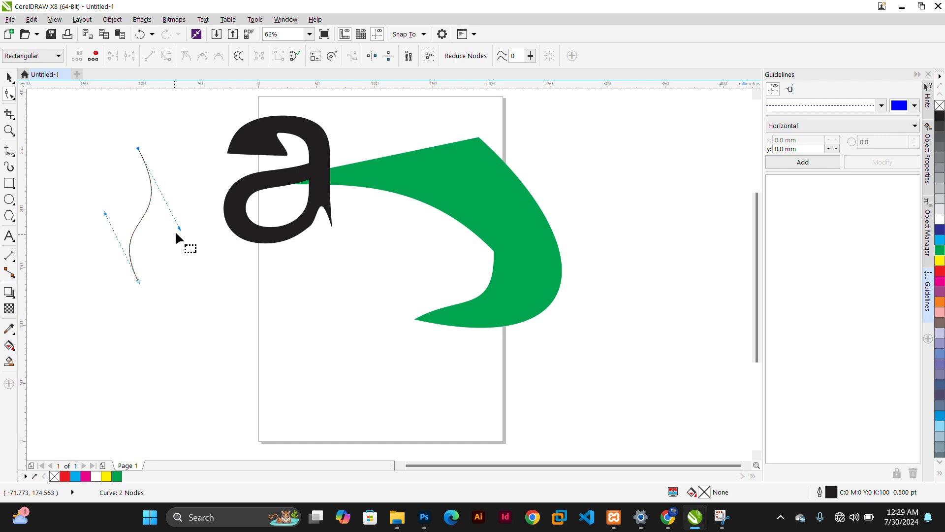
left_click_drag(180, 229, 156, 222)
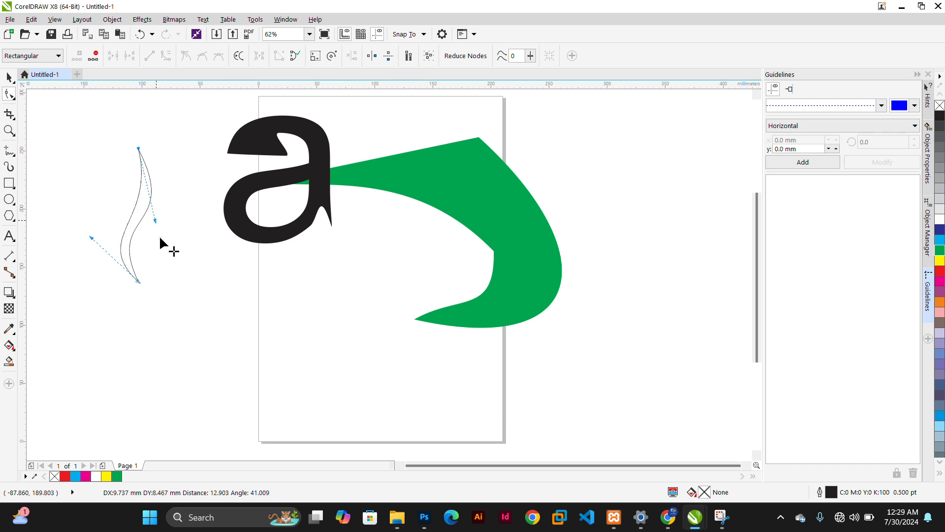
left_click(11, 78)
left_click(214, 269)
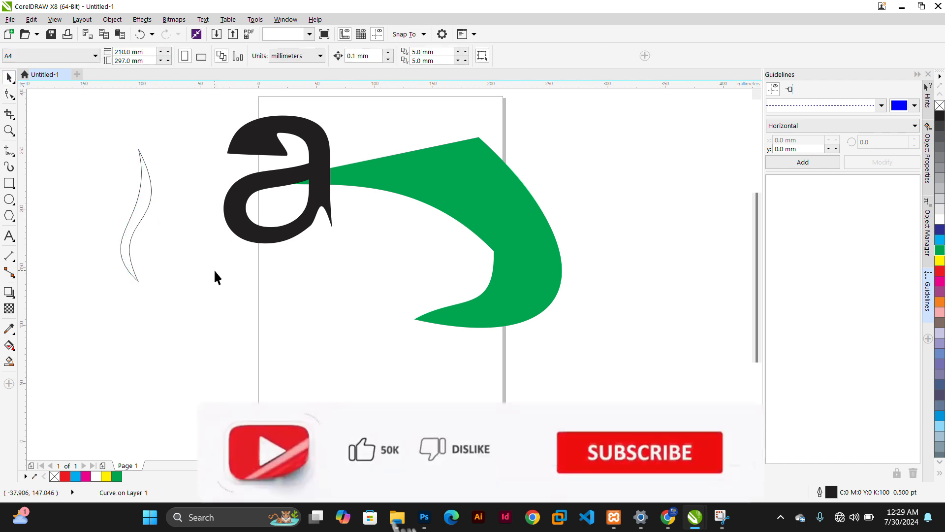